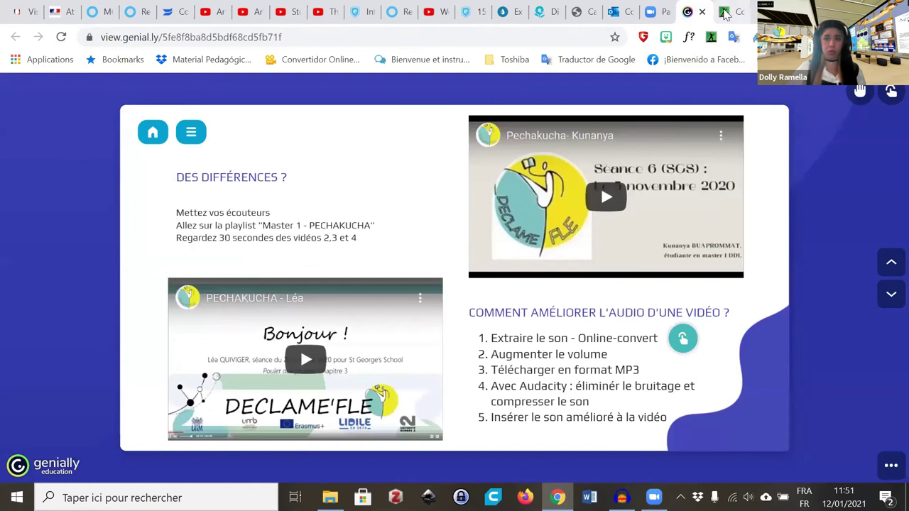
- Switch to File Explorer, open the REL 12 janvier folder and select the MP3 recording in it
{"action": "left_click", "coordinate": [739, 12]}
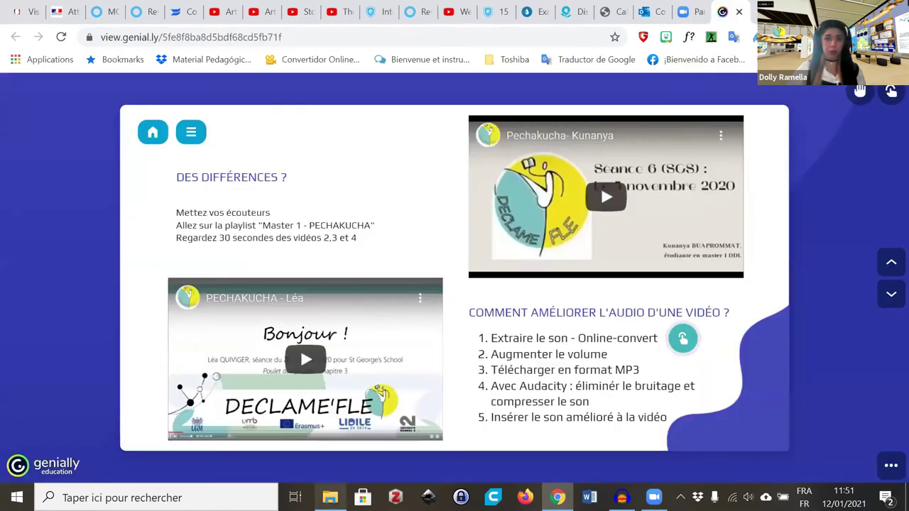
{"action": "left_click", "coordinate": [329, 497]}
{"action": "double_click", "coordinate": [213, 152]}
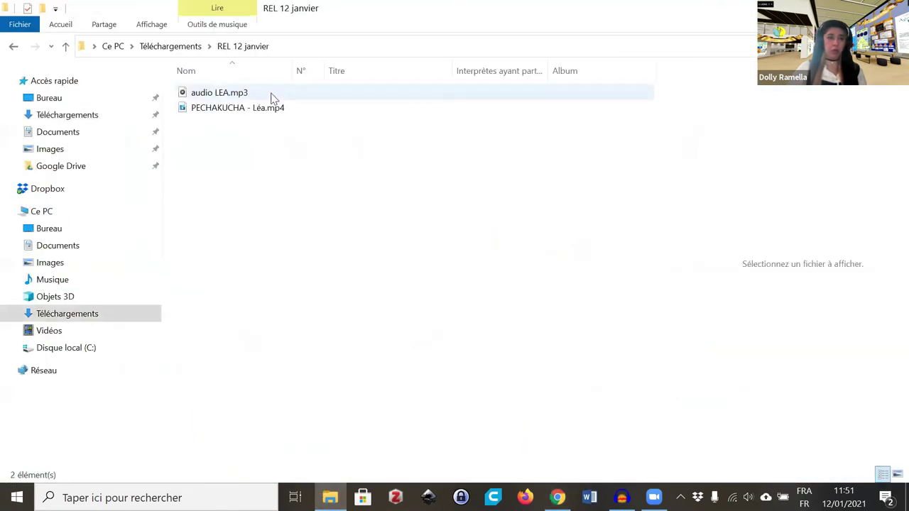
{"action": "left_click", "coordinate": [248, 93]}
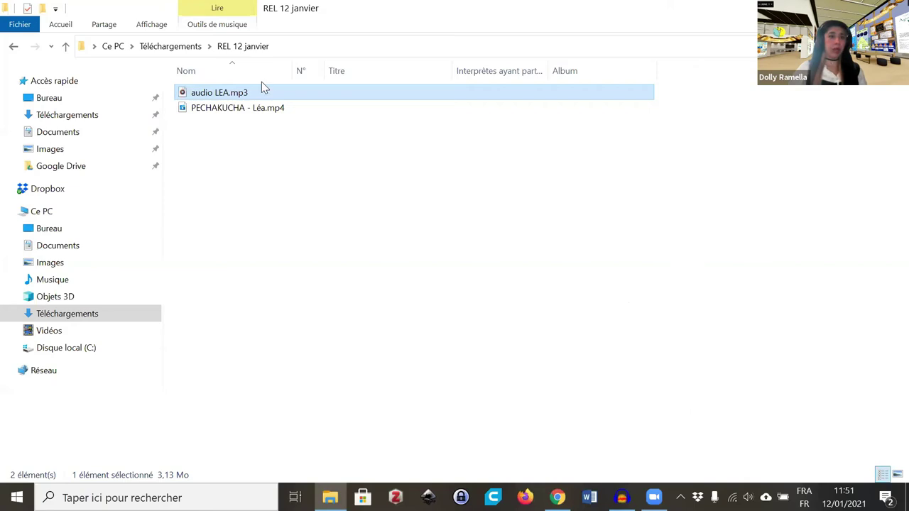
- Switch to Audacity and import the MP3 recording from the REL 12 janvier folder
{"action": "left_click", "coordinate": [621, 497]}
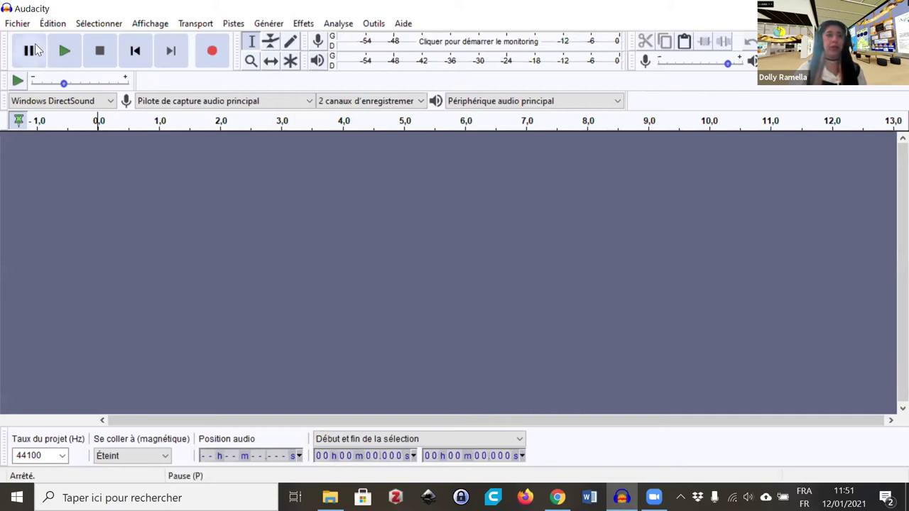
{"action": "left_click", "coordinate": [17, 23]}
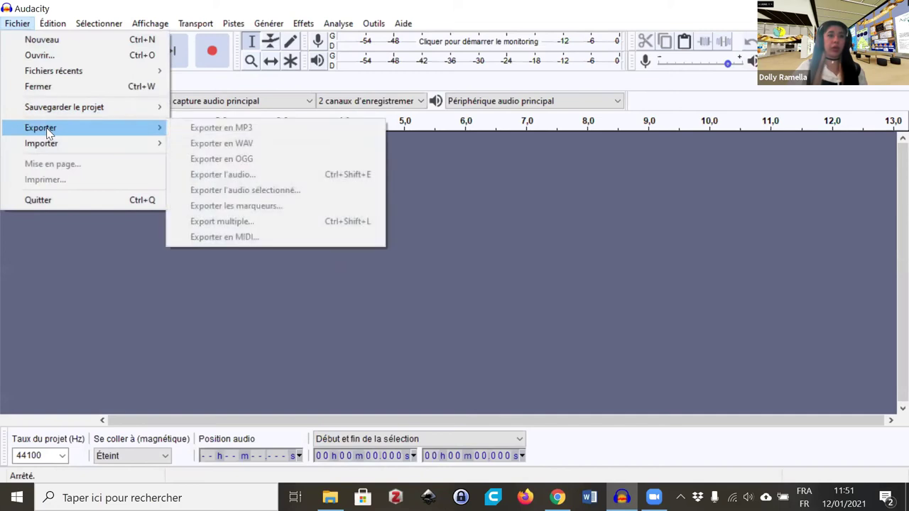
{"action": "left_click", "coordinate": [238, 152]}
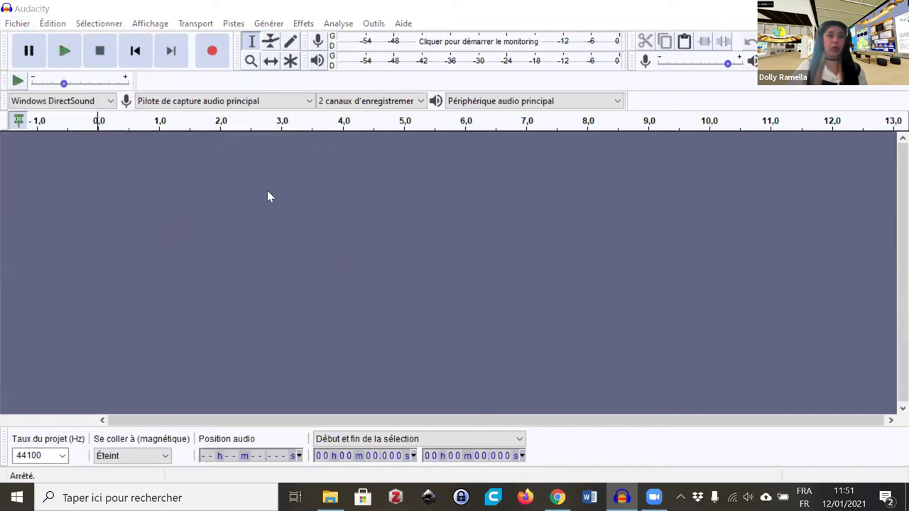
{"action": "double_click", "coordinate": [114, 107]}
{"action": "double_click", "coordinate": [159, 75]}
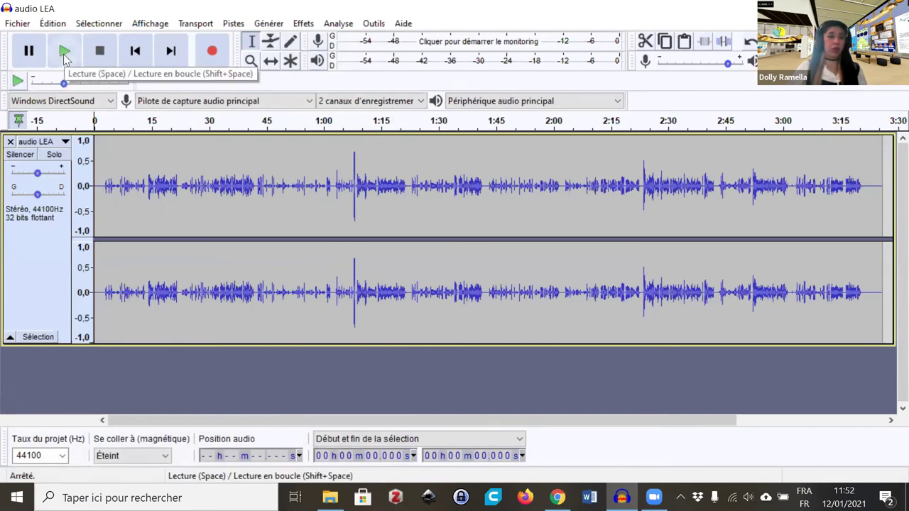
- Select the quiet opening of the track, from 0 to about 2.6 seconds, and play it to listen for noise
{"action": "left_click", "coordinate": [105, 184]}
{"action": "left_click_drag", "start_coordinate": [103, 183], "coordinate": [91, 184]}
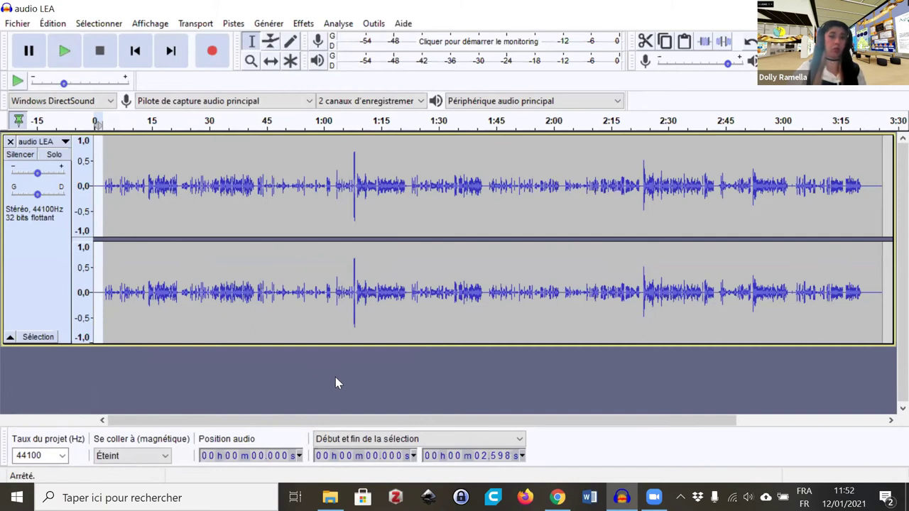
{"action": "left_click", "coordinate": [66, 53]}
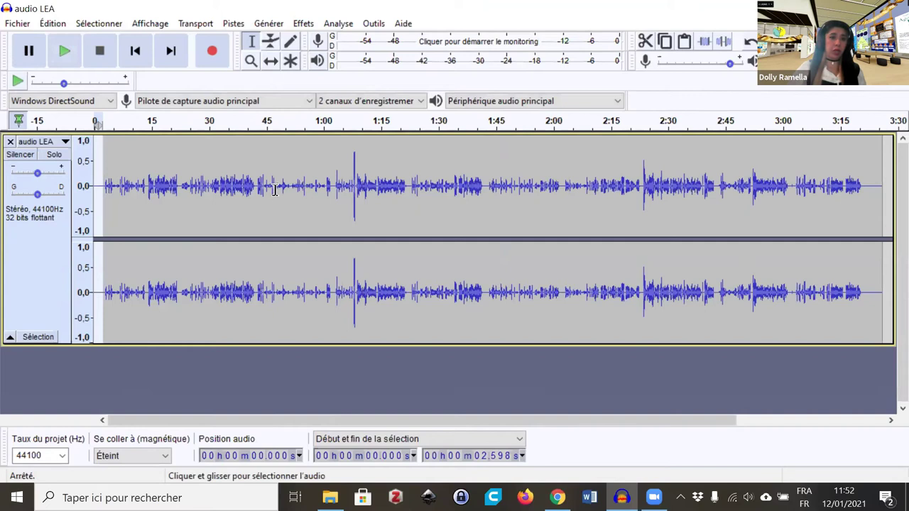
- Select the passage from about 47.7 to 49.7 seconds, listen to it, and capture it as the noise profile for Noise Reduction
{"action": "left_click_drag", "start_coordinate": [277, 186], "coordinate": [284, 186]}
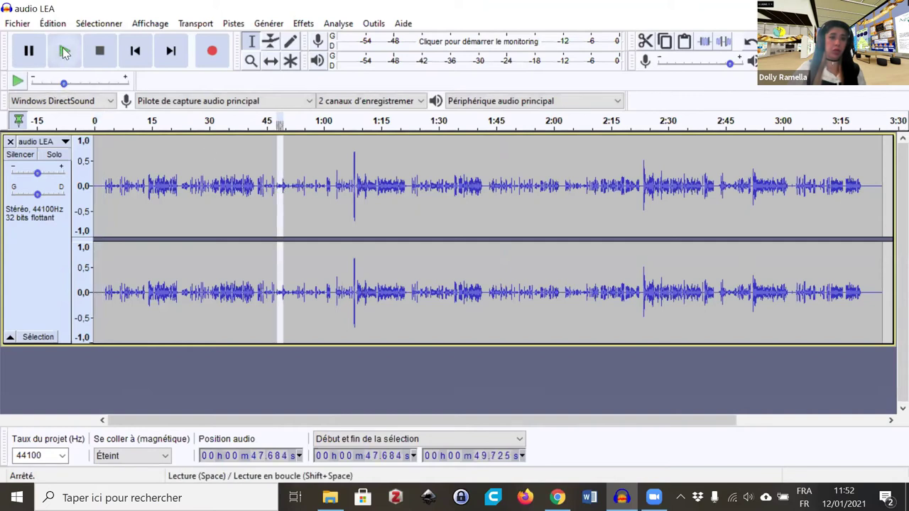
{"action": "left_click", "coordinate": [64, 52]}
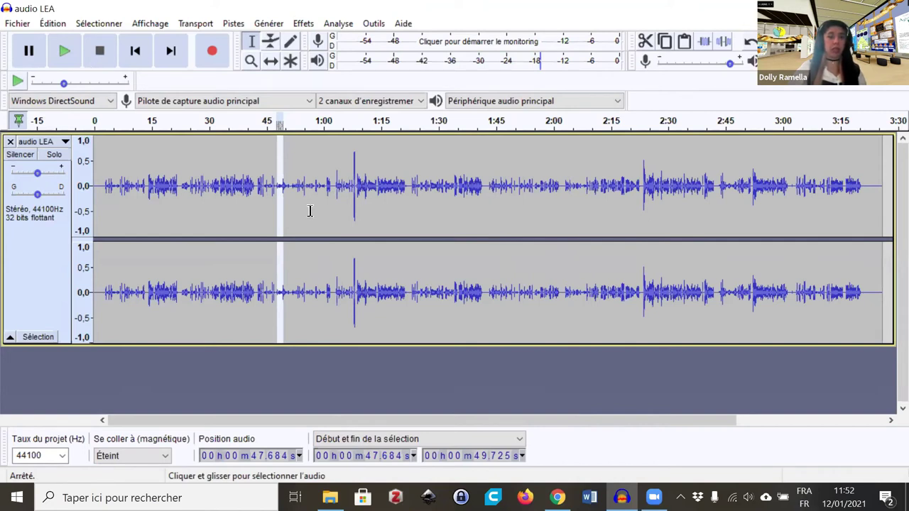
{"action": "left_click", "coordinate": [310, 24]}
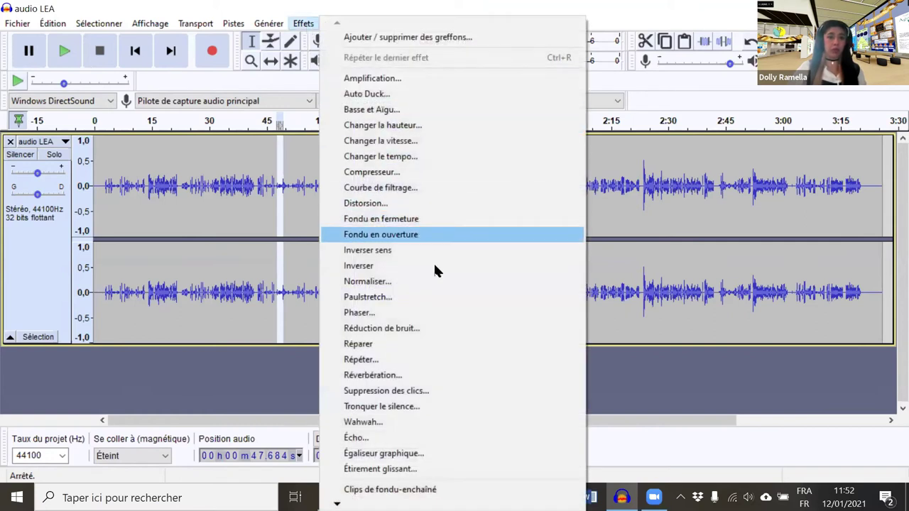
{"action": "left_click", "coordinate": [443, 329]}
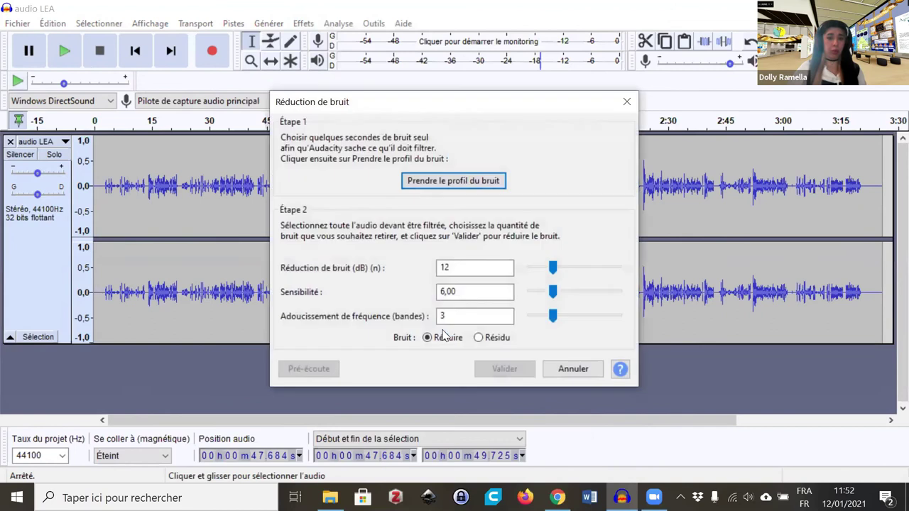
{"action": "left_click", "coordinate": [441, 182]}
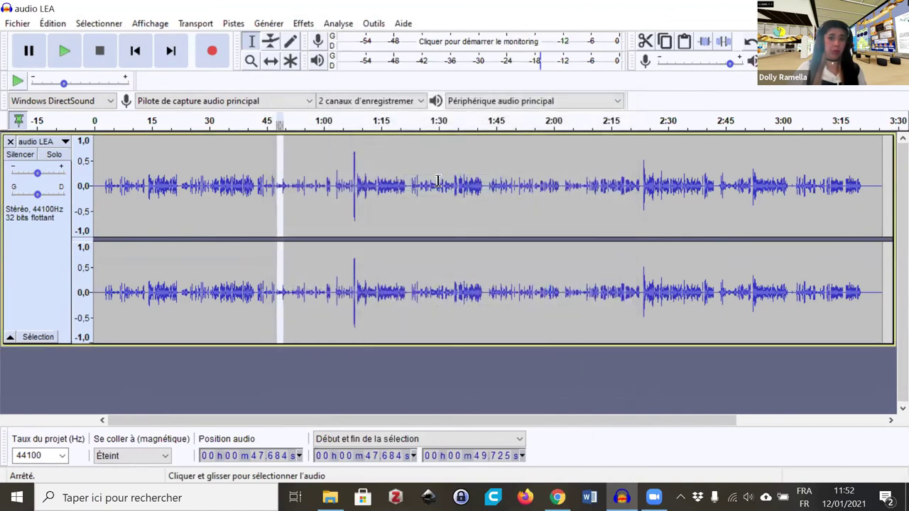
- Apply Noise Reduction to the whole track with 12 dB reduction, sensitivity 6.00 and 3 frequency smoothing bands
{"action": "left_click_drag", "start_coordinate": [885, 155], "coordinate": [83, 234]}
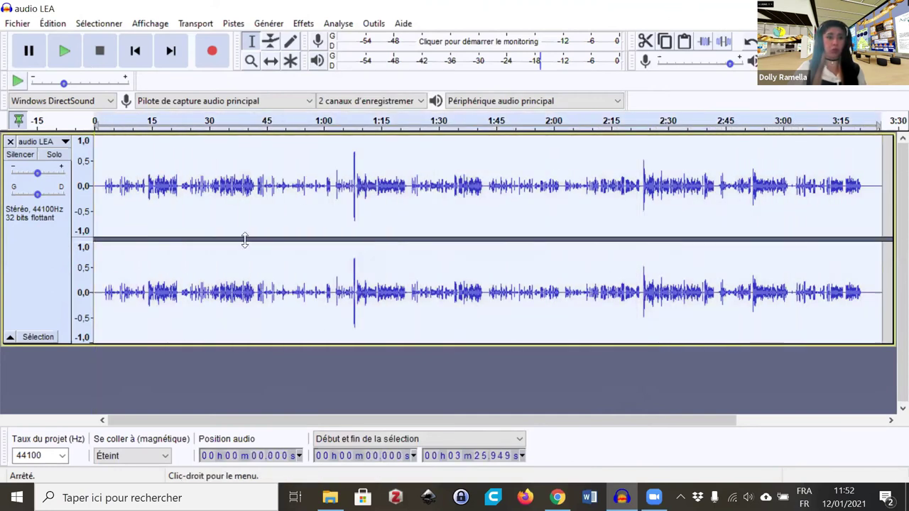
{"action": "left_click", "coordinate": [304, 24]}
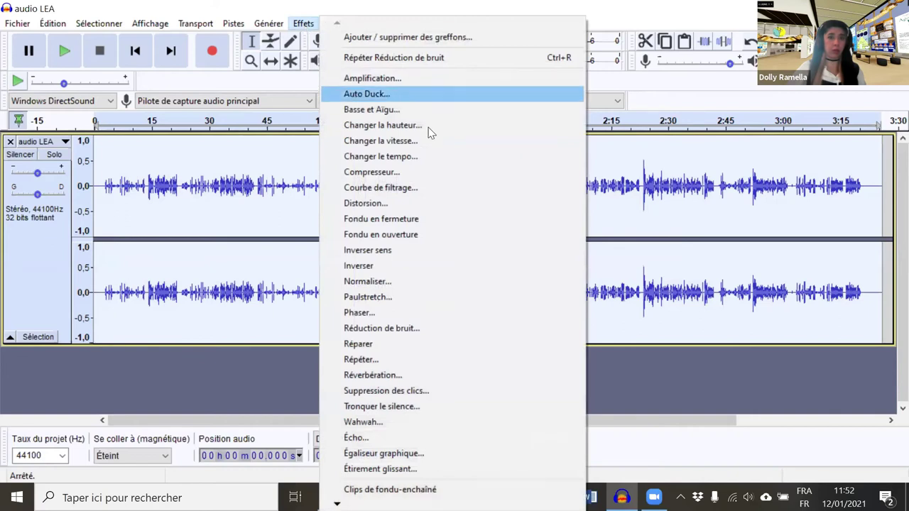
{"action": "left_click", "coordinate": [443, 326]}
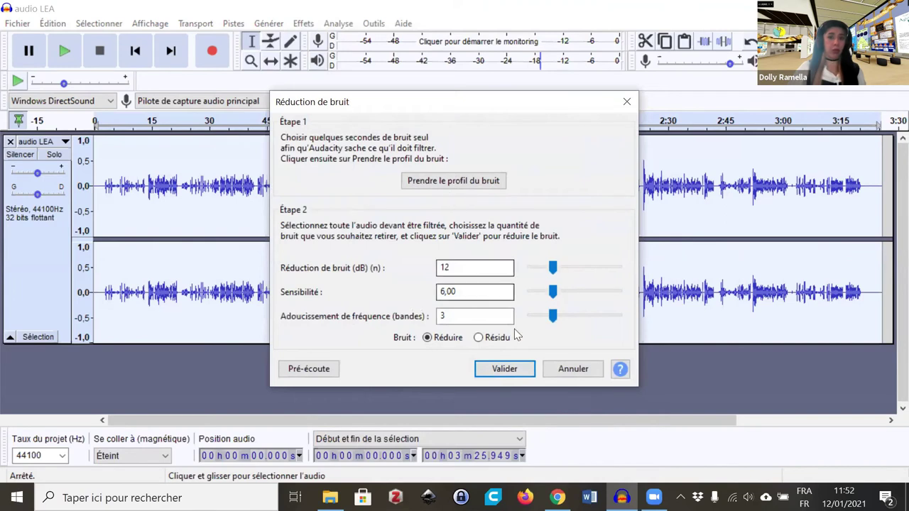
{"action": "left_click", "coordinate": [512, 369]}
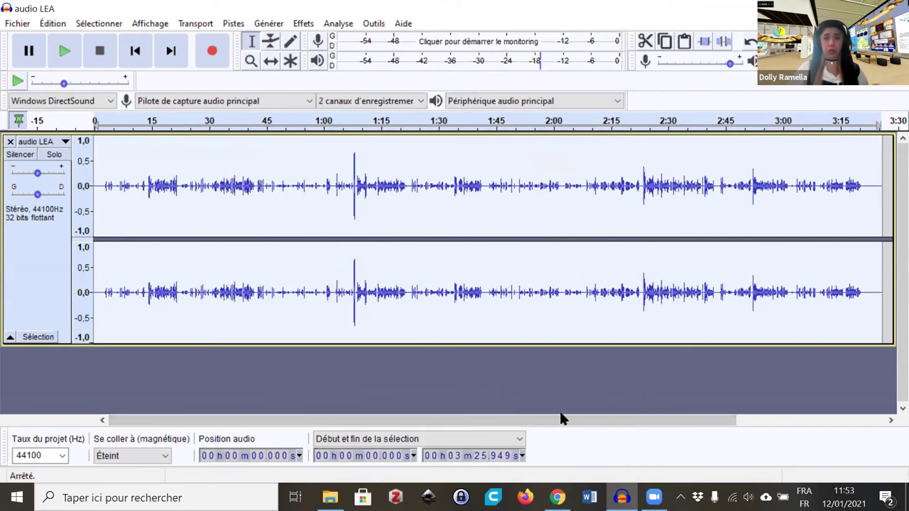
- Apply the Compressor to the whole track with a -12 dB threshold, -40 dB noise floor and 2:1 ratio, without makeup gain
{"action": "mouse_move", "coordinate": [558, 497]}
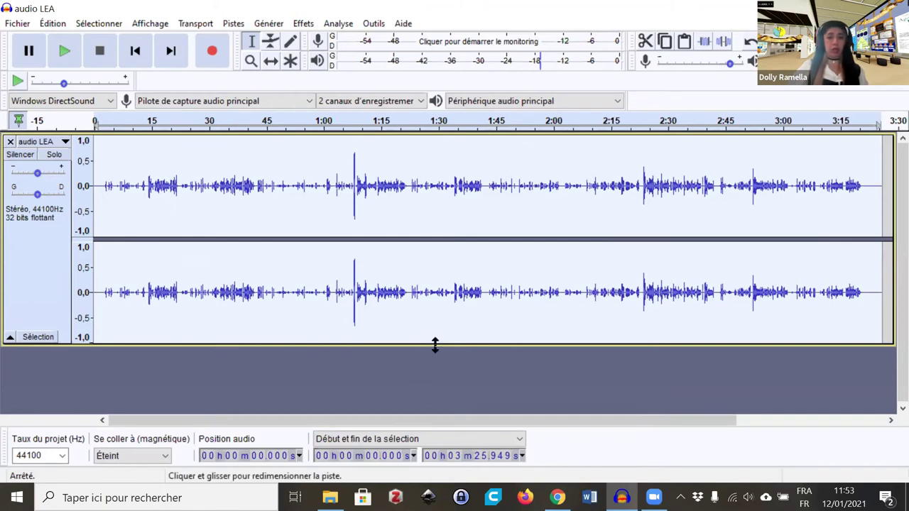
{"action": "left_click", "coordinate": [871, 179]}
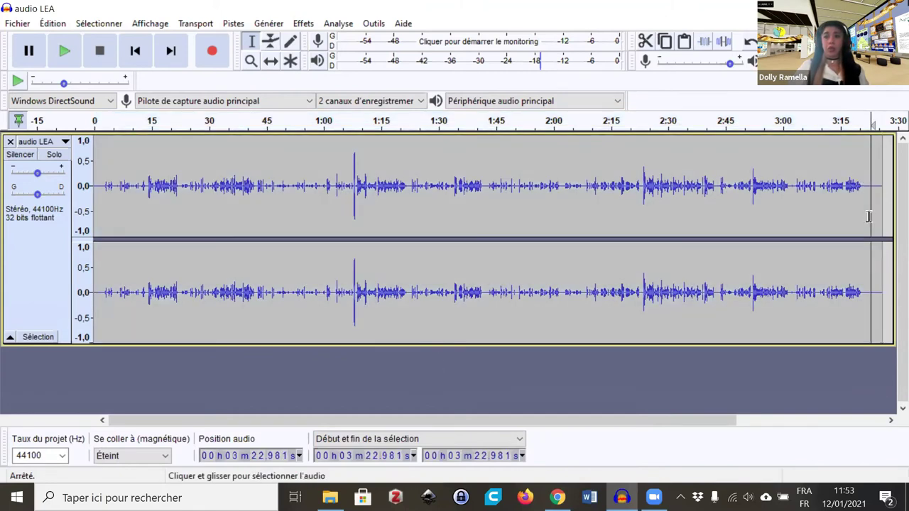
{"action": "left_click_drag", "start_coordinate": [881, 176], "coordinate": [67, 247]}
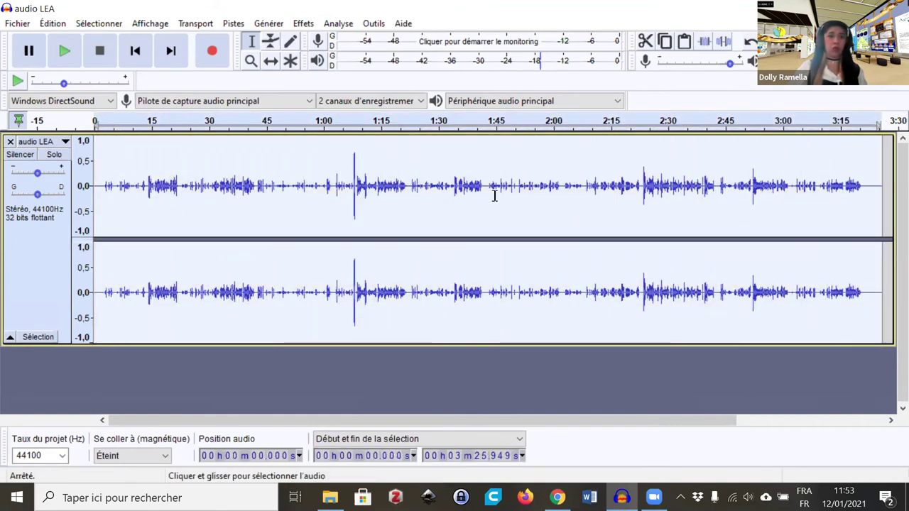
{"action": "left_click", "coordinate": [303, 24]}
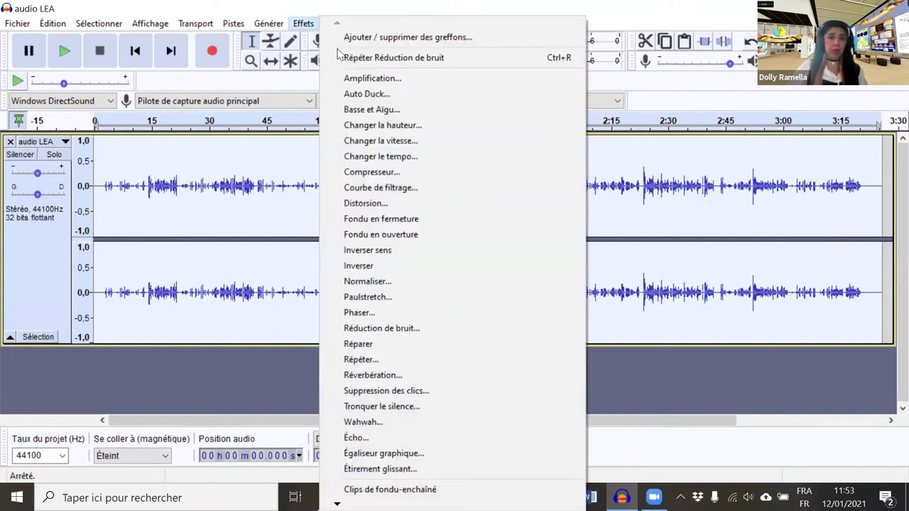
{"action": "left_click", "coordinate": [420, 174]}
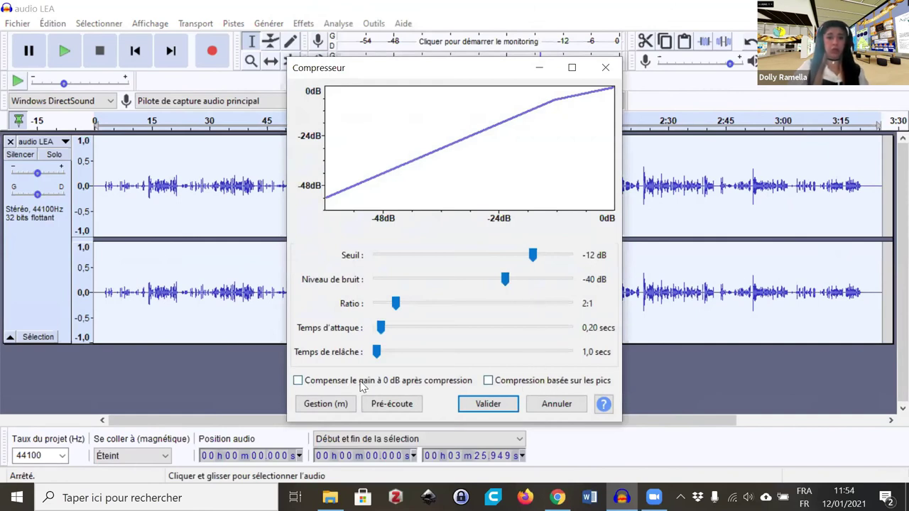
{"action": "left_click", "coordinate": [505, 407]}
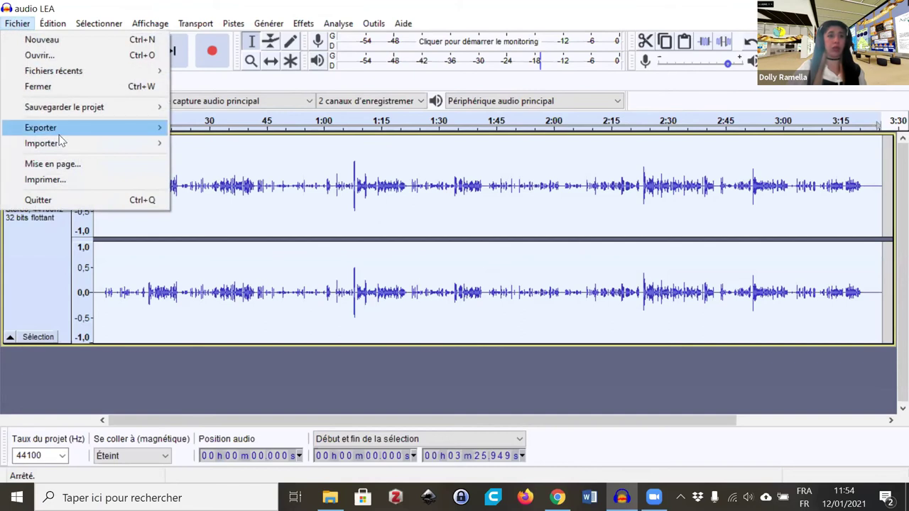
- Export the cleaned track as an MP3 named "Audio BON" in the REL 12 janvier folder, using the standard 170-220 kbps preset
{"action": "mouse_move", "coordinate": [60, 132]}
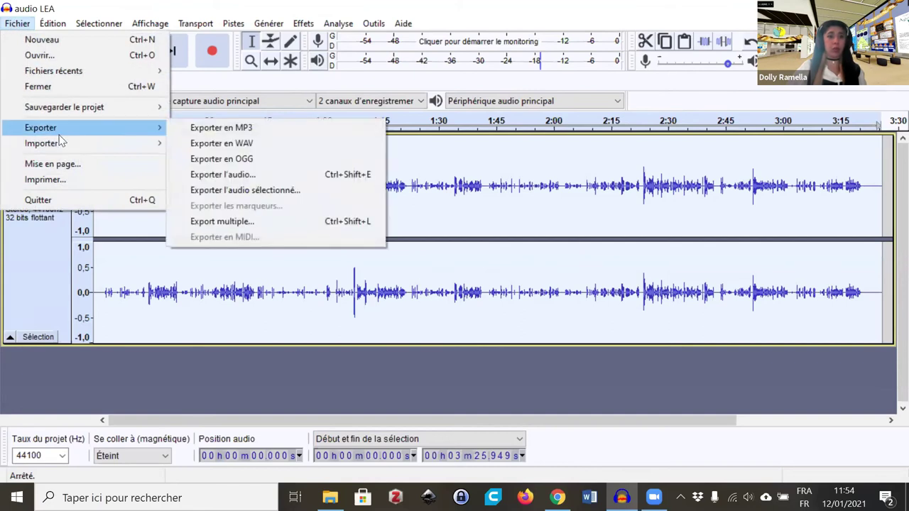
{"action": "left_click", "coordinate": [315, 130]}
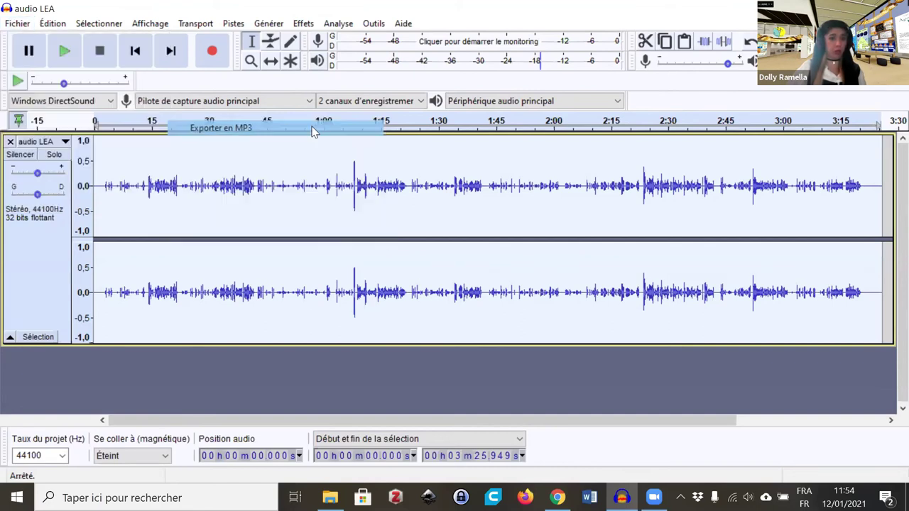
{"action": "scroll", "coordinate": [241, 243], "scroll_direction": "up", "scroll_amount": 5}
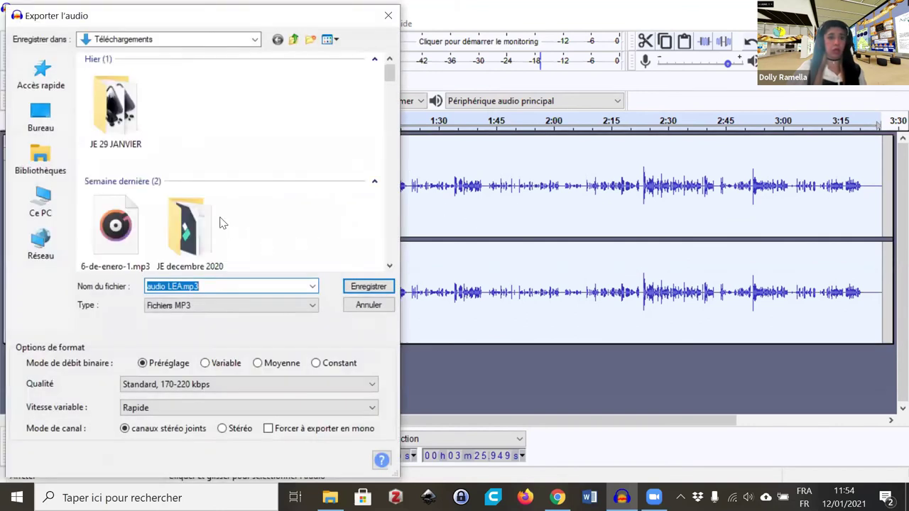
{"action": "double_click", "coordinate": [110, 128]}
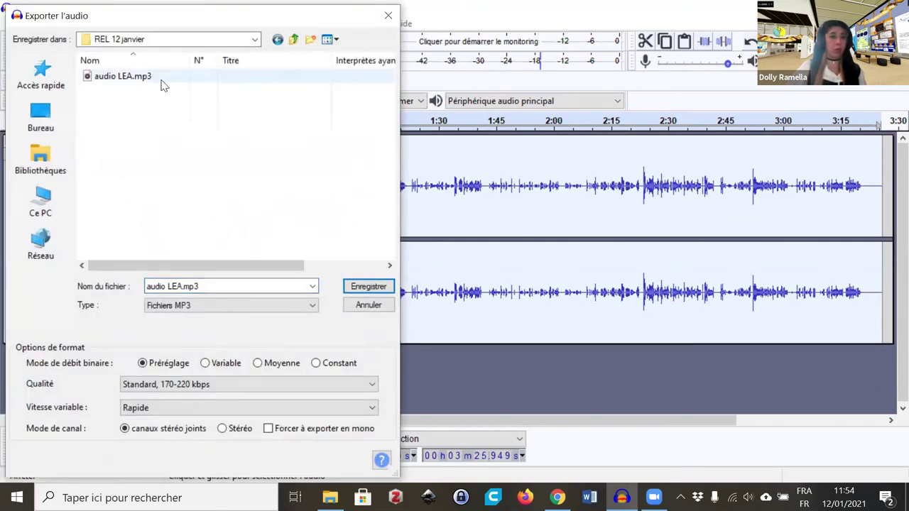
{"action": "left_click", "coordinate": [231, 286]}
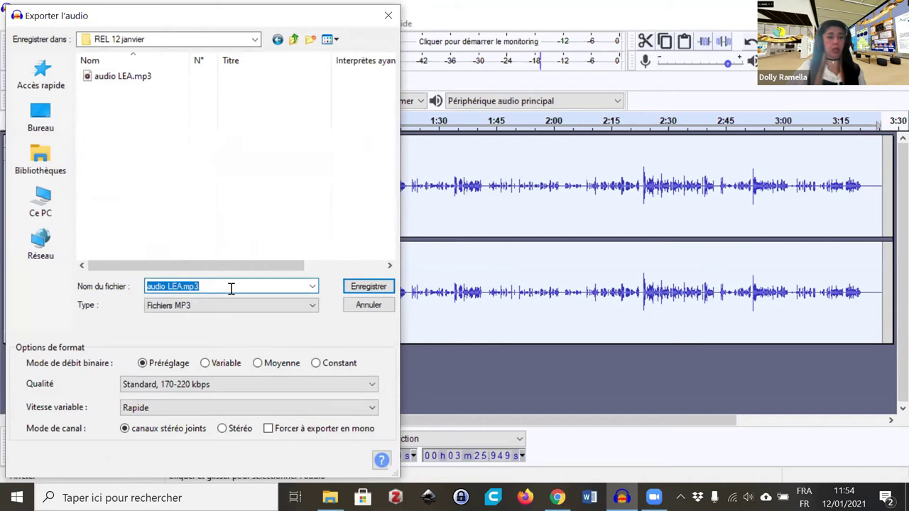
{"action": "type", "text": "Aud"}
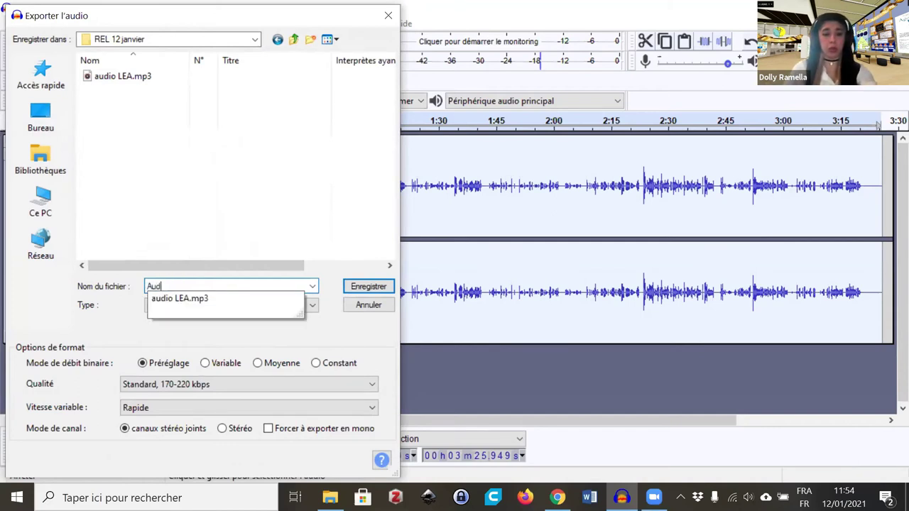
{"action": "type", "text": "io BON"}
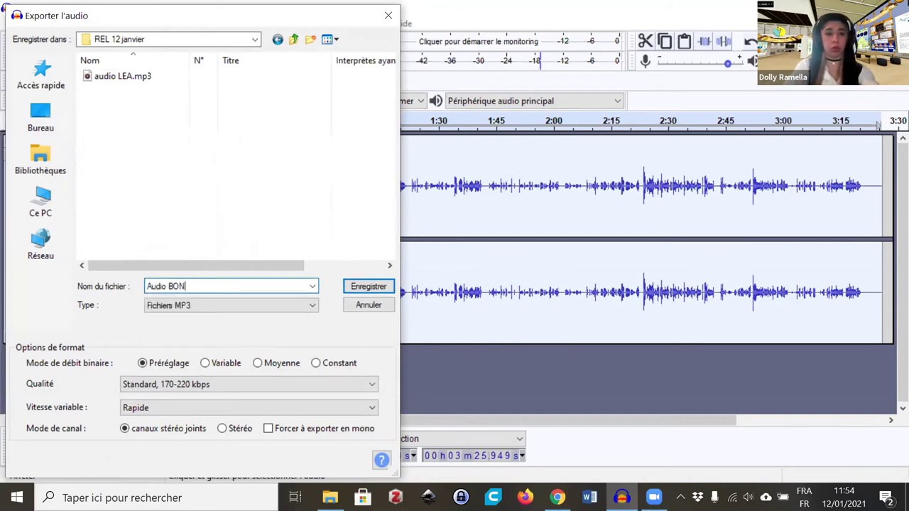
{"action": "left_click", "coordinate": [380, 288]}
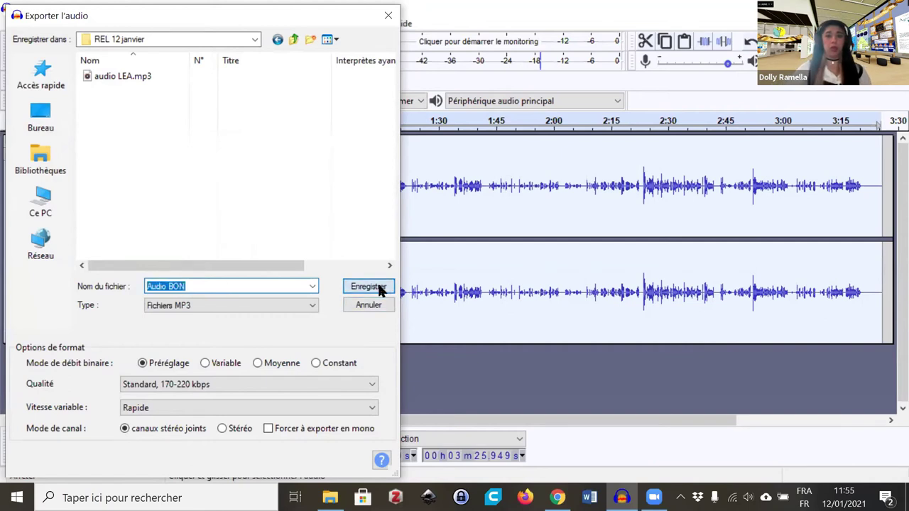
{"action": "left_click", "coordinate": [533, 382]}
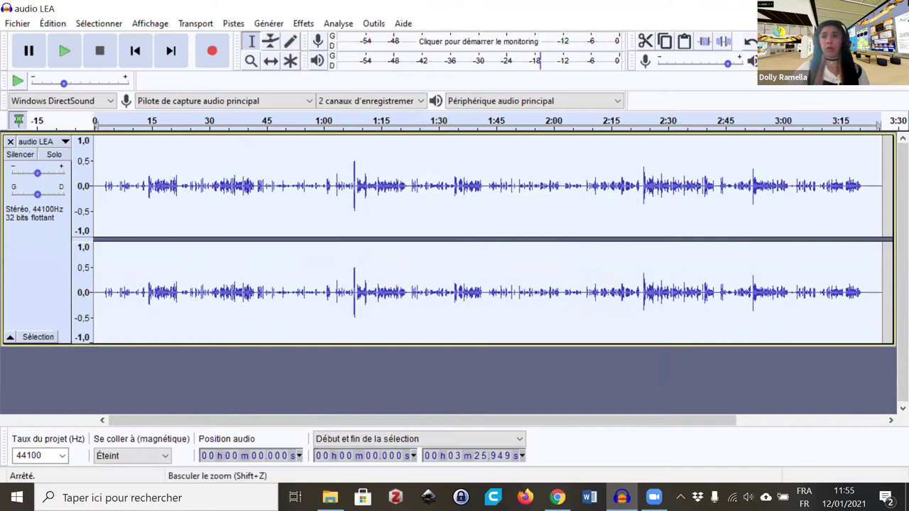
- Close the audio project without saving its changes
{"action": "key", "text": "ctrl+w"}
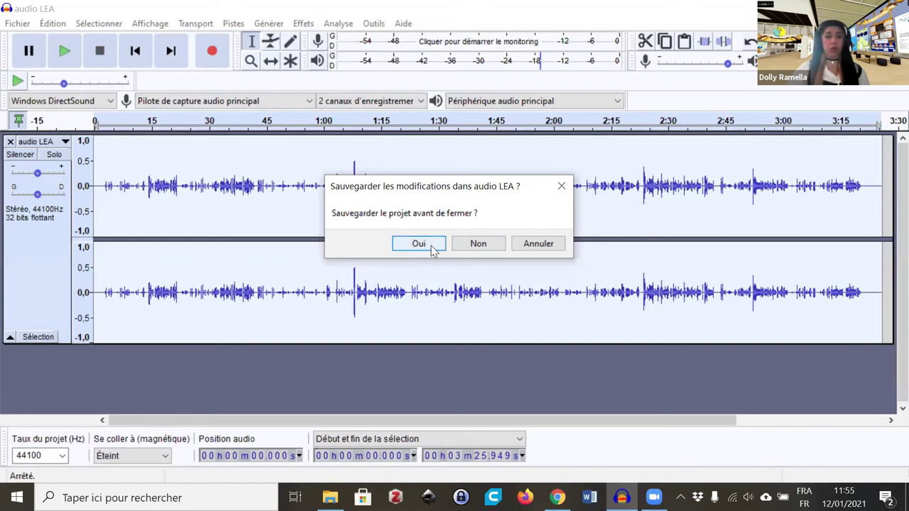
{"action": "left_click", "coordinate": [477, 244]}
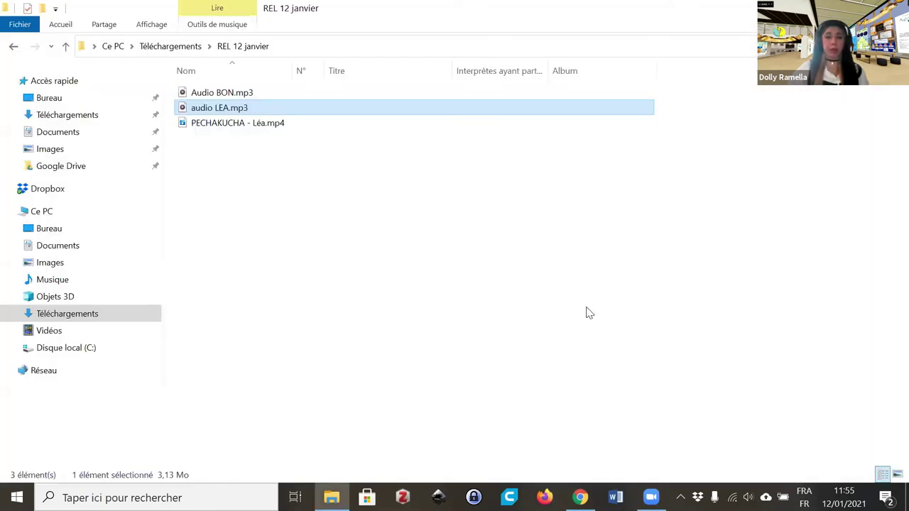
- Launch Wondershare Filmora9 and start a new project
{"action": "left_click", "coordinate": [217, 496]}
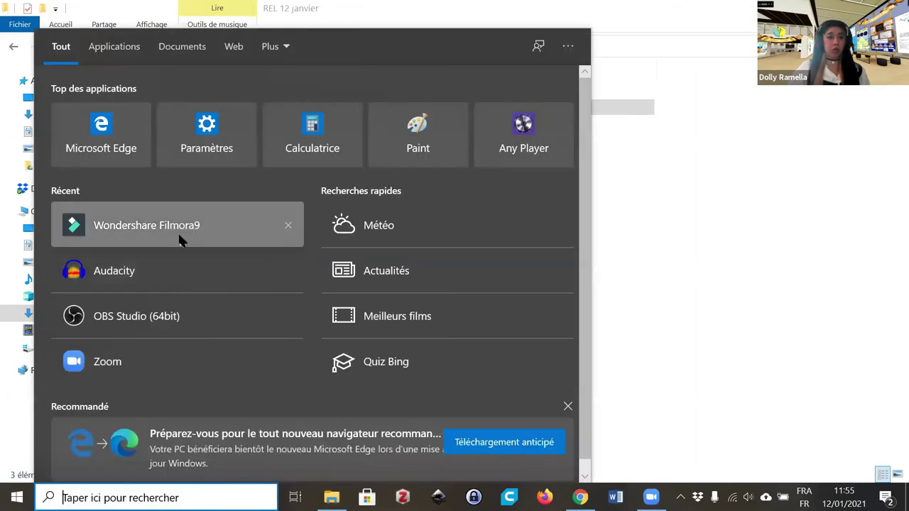
{"action": "left_click", "coordinate": [248, 237]}
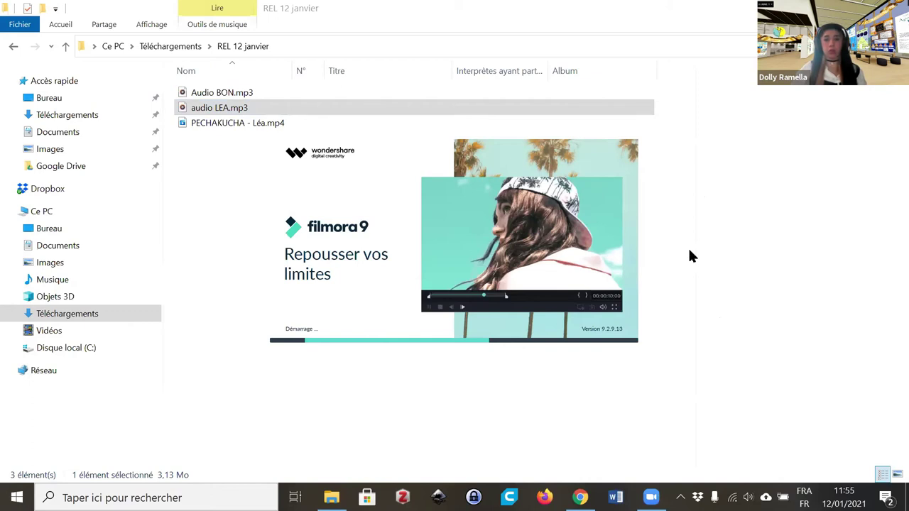
{"action": "left_click", "coordinate": [321, 252]}
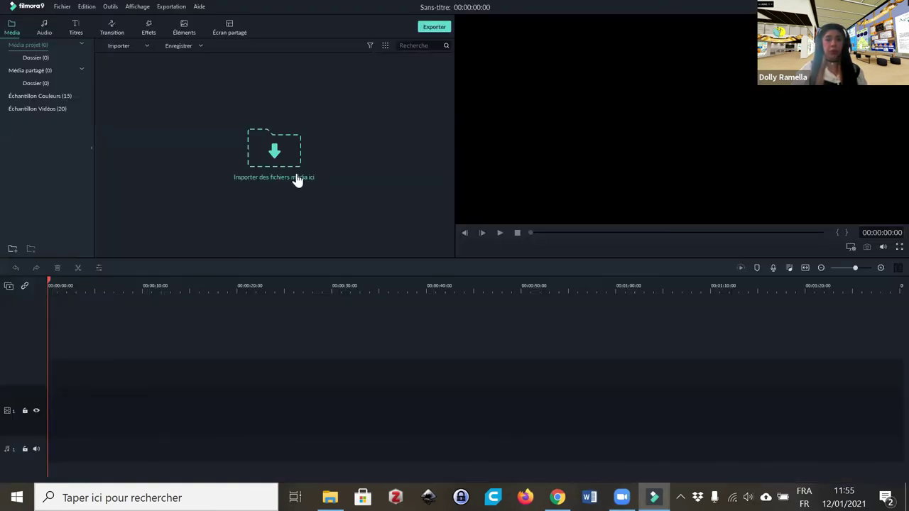
- Import the PECHAKUCHA MP4 video from the REL 12 janvier folder and place it at the start of video track 1
{"action": "left_click", "coordinate": [357, 185]}
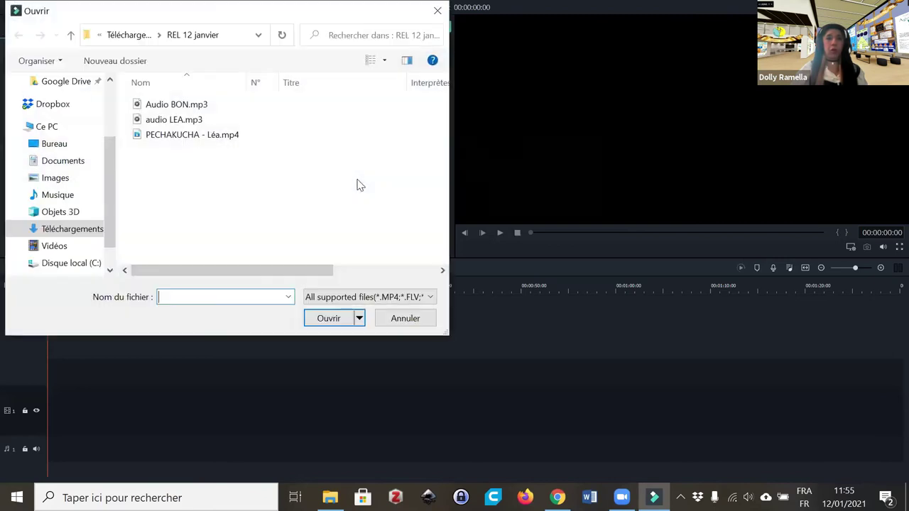
{"action": "double_click", "coordinate": [254, 134]}
{"action": "left_click_drag", "start_coordinate": [156, 96], "coordinate": [51, 402]}
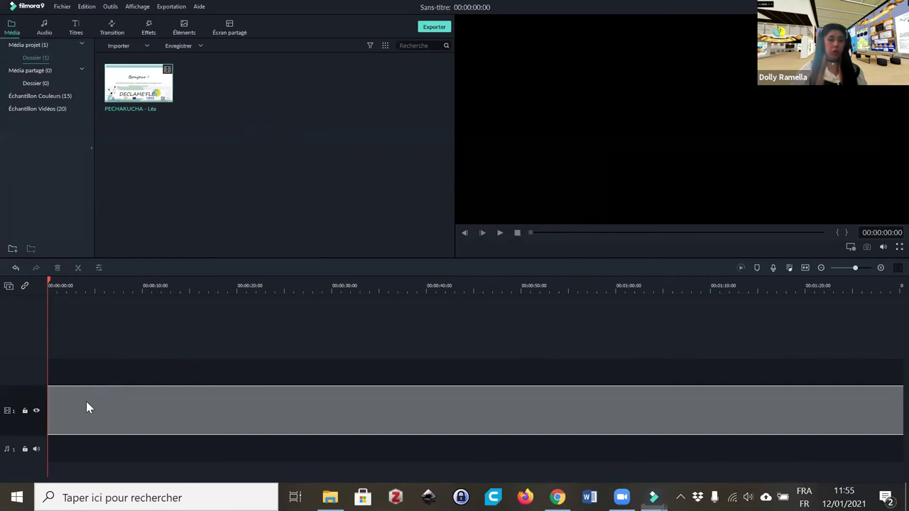
{"action": "left_click", "coordinate": [536, 258]}
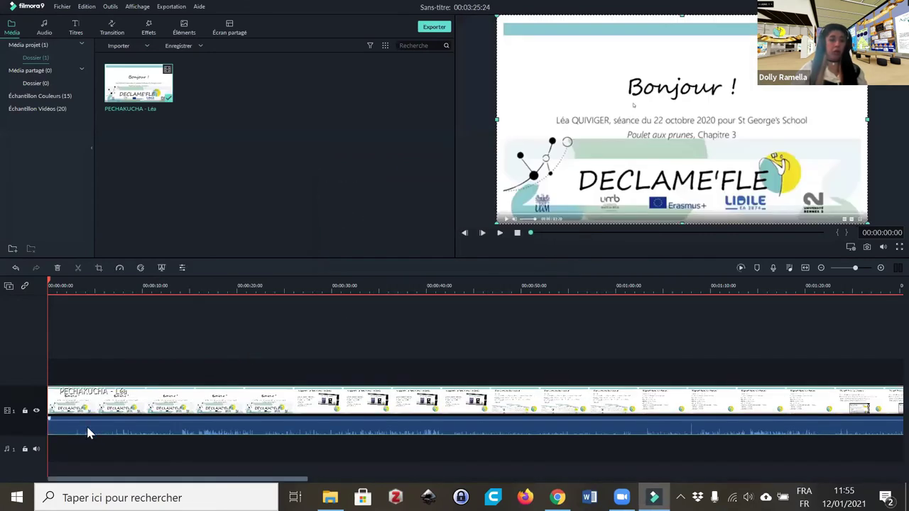
- Detach the audio from the PECHAKUCHA video clip and delete the detached audio clip from the timeline
{"action": "right_click", "coordinate": [88, 432]}
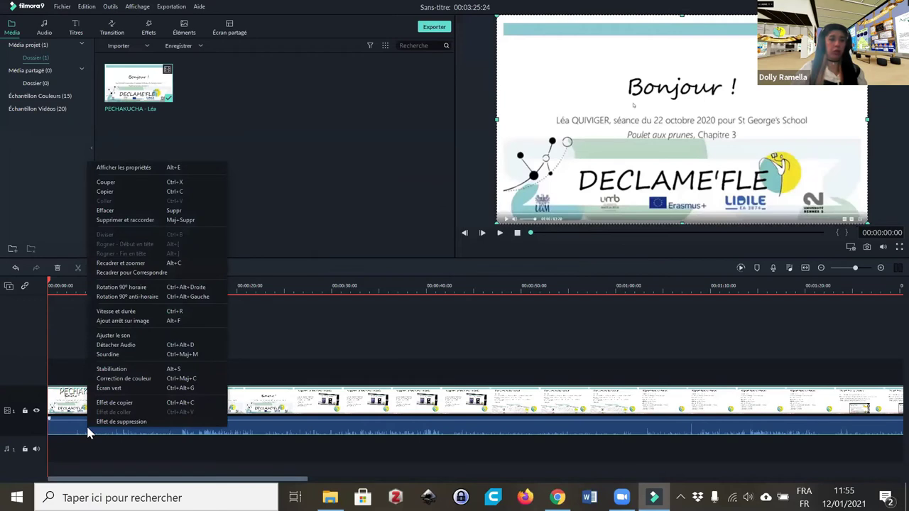
{"action": "left_click", "coordinate": [126, 346]}
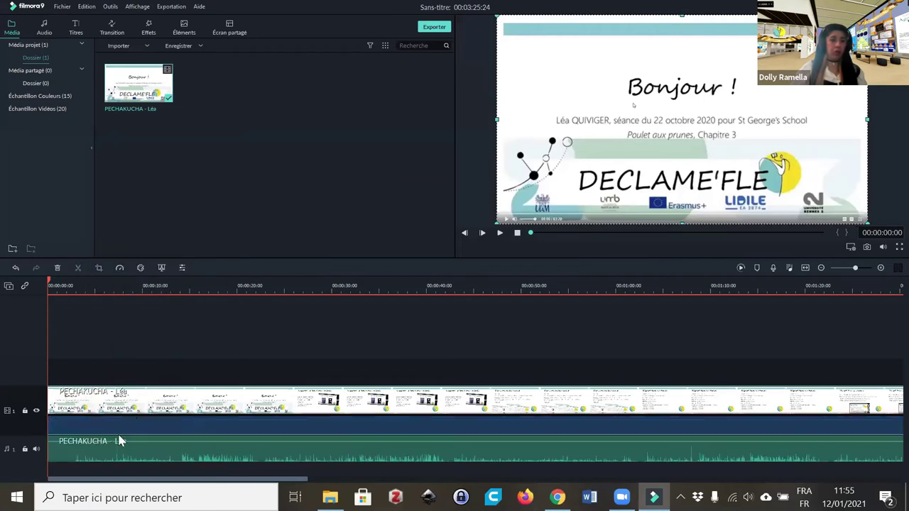
{"action": "left_click", "coordinate": [97, 450]}
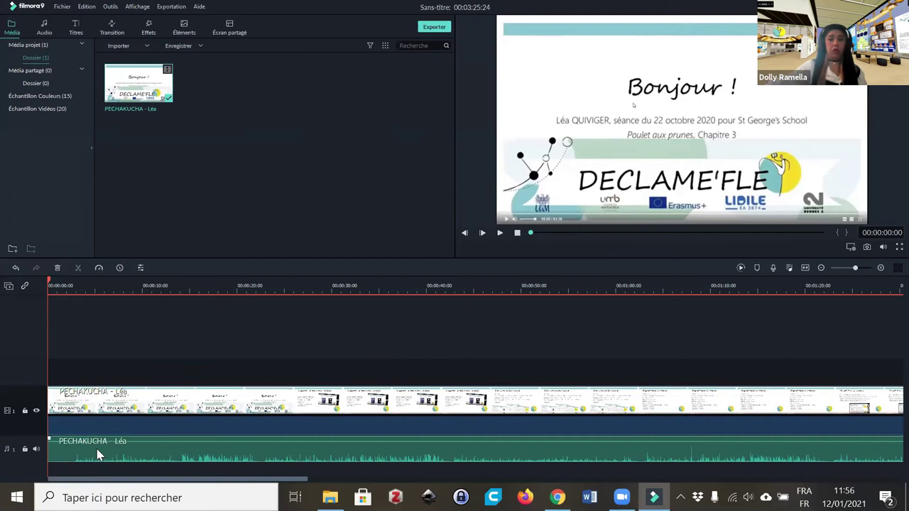
{"action": "key", "text": "Delete"}
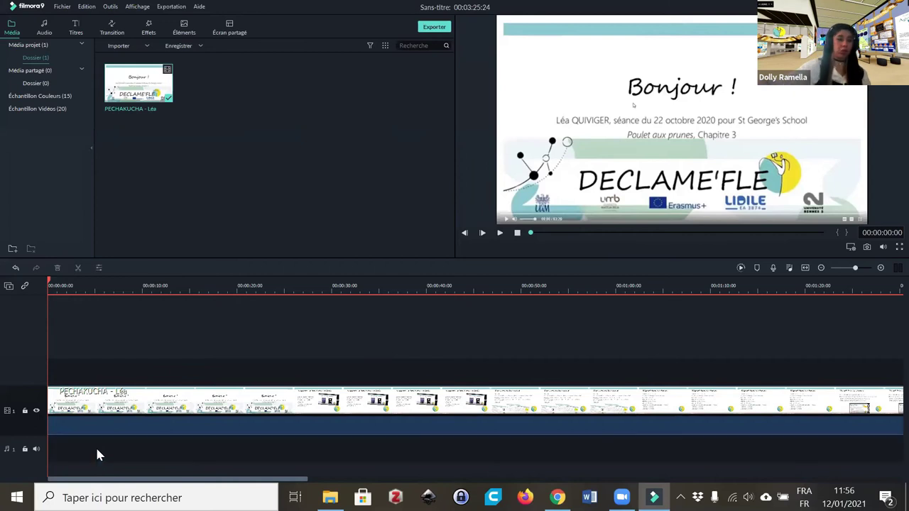
{"action": "right_click", "coordinate": [136, 420]}
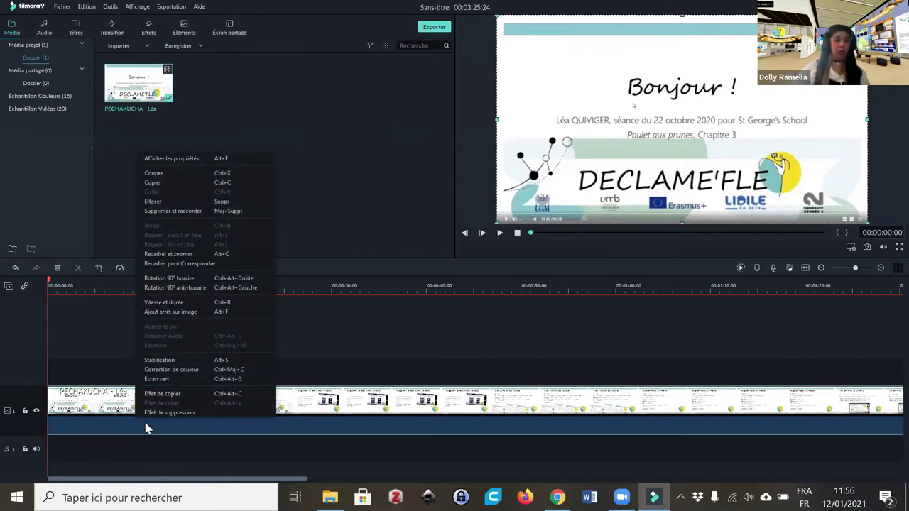
{"action": "left_click", "coordinate": [235, 110]}
- Import Audio BON.mp3 onto the start of audio track 1 and raise the clip's volume to 6.00 dB
{"action": "left_click", "coordinate": [123, 48]}
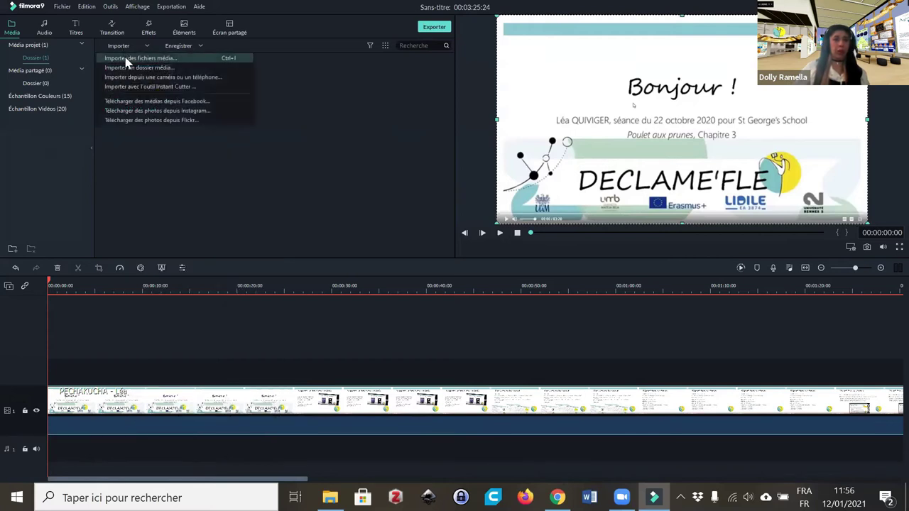
{"action": "left_click", "coordinate": [126, 59]}
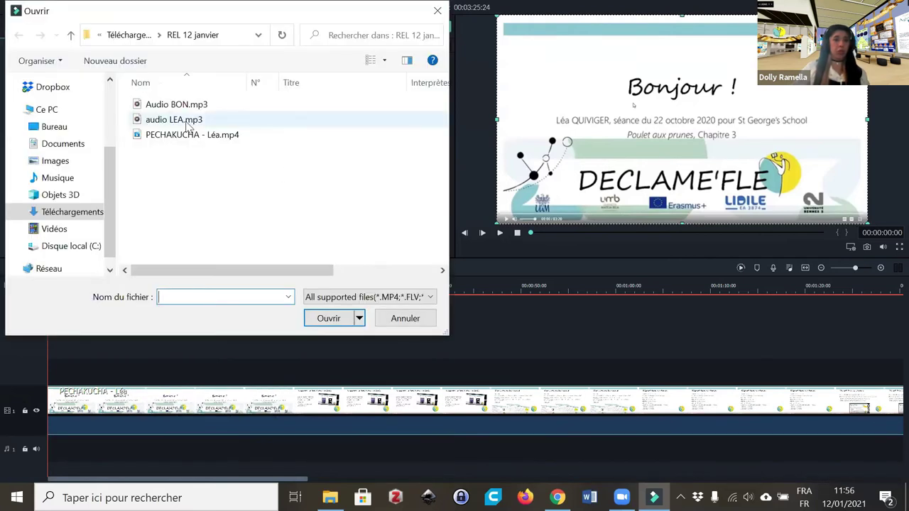
{"action": "double_click", "coordinate": [191, 105]}
{"action": "left_click_drag", "start_coordinate": [240, 92], "coordinate": [54, 457]}
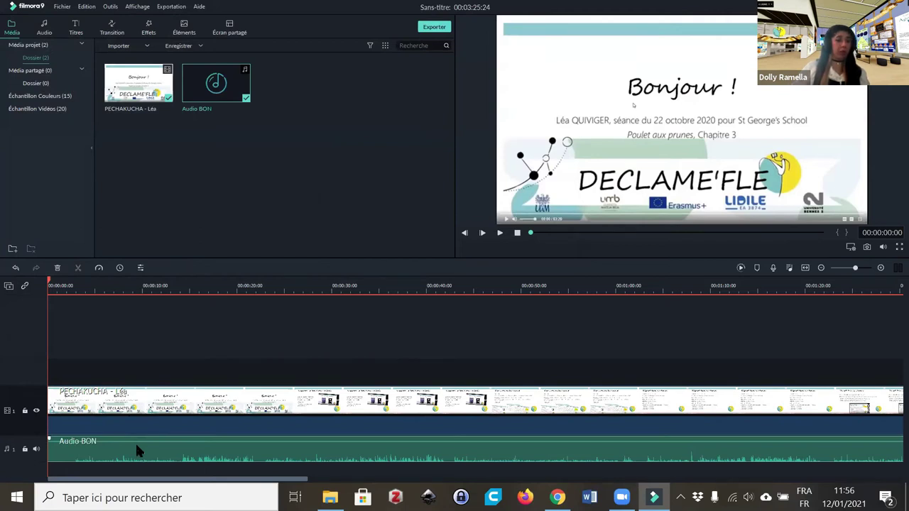
{"action": "left_click_drag", "start_coordinate": [134, 441], "coordinate": [134, 438]}
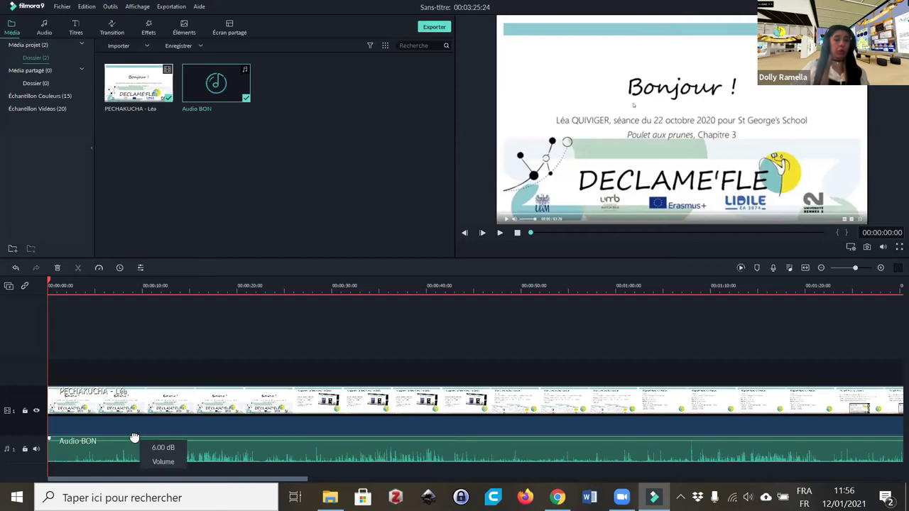
- Check the speed and duration settings of the Audio BON clip without changing them
{"action": "right_click", "coordinate": [91, 454]}
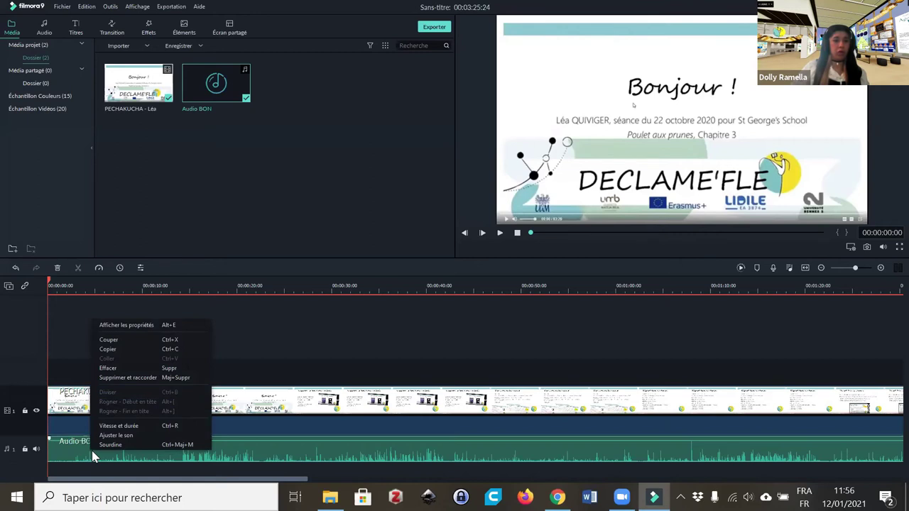
{"action": "left_click", "coordinate": [115, 426]}
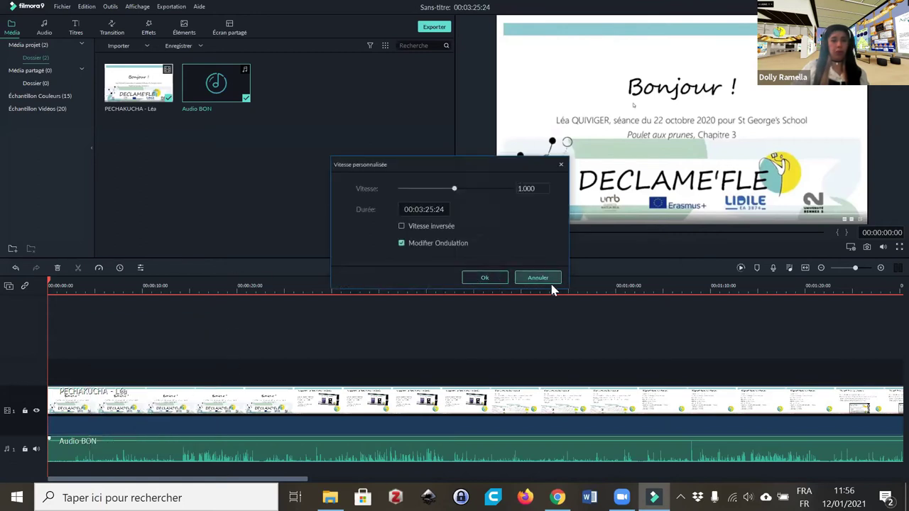
{"action": "left_click", "coordinate": [561, 165]}
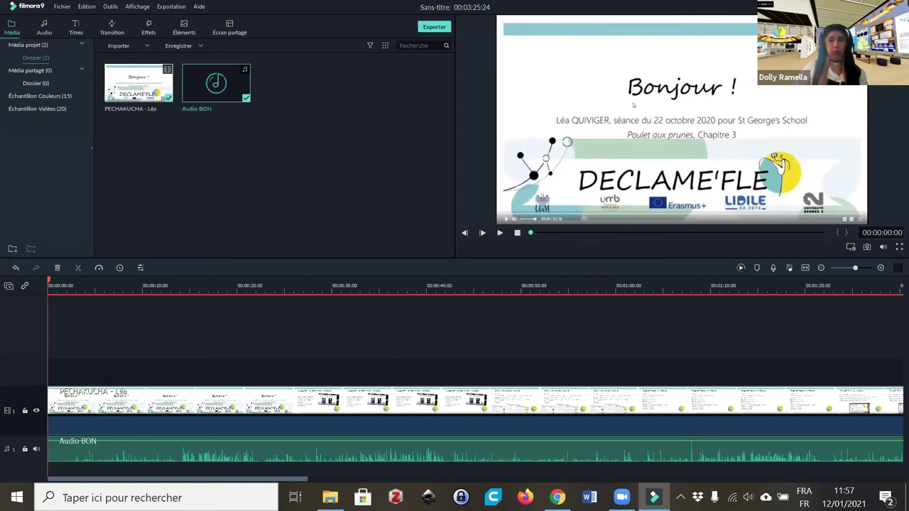
- Close the video project and quit Filmora without saving the changes
{"action": "left_click", "coordinate": [898, 7]}
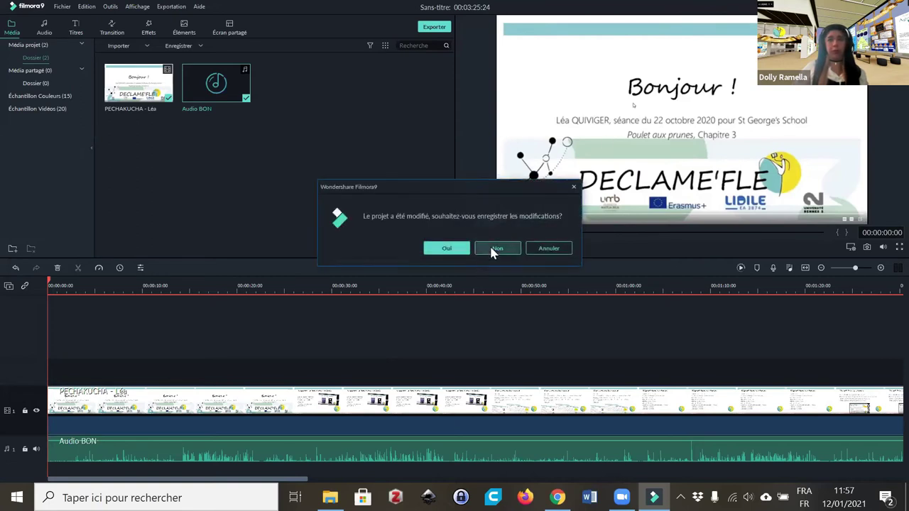
{"action": "left_click", "coordinate": [494, 249]}
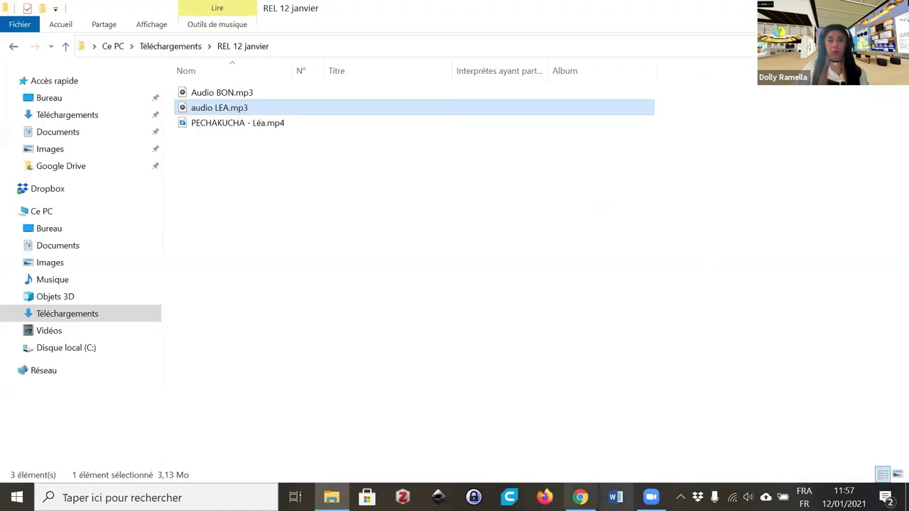
- Switch to the Genially presentation in Chrome and show its slide on improving a video's audio in full screen
{"action": "left_click", "coordinate": [580, 497]}
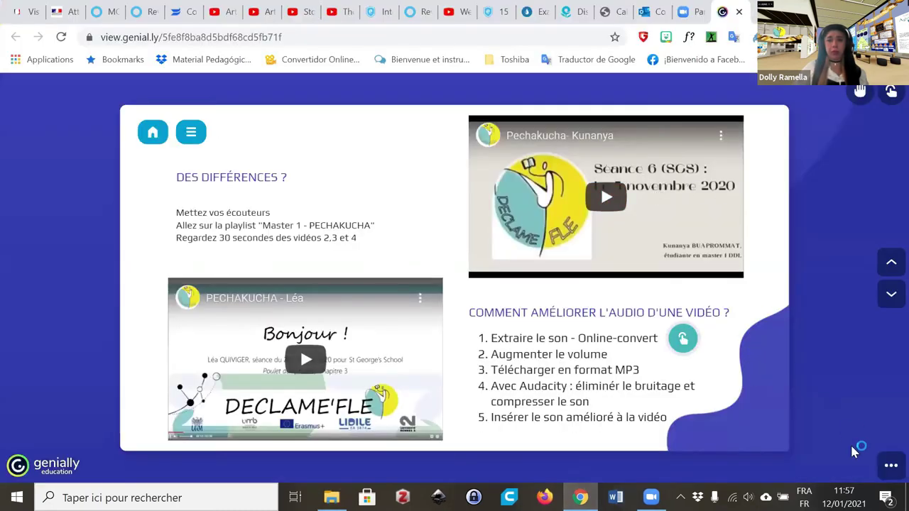
{"action": "left_click", "coordinate": [872, 466]}
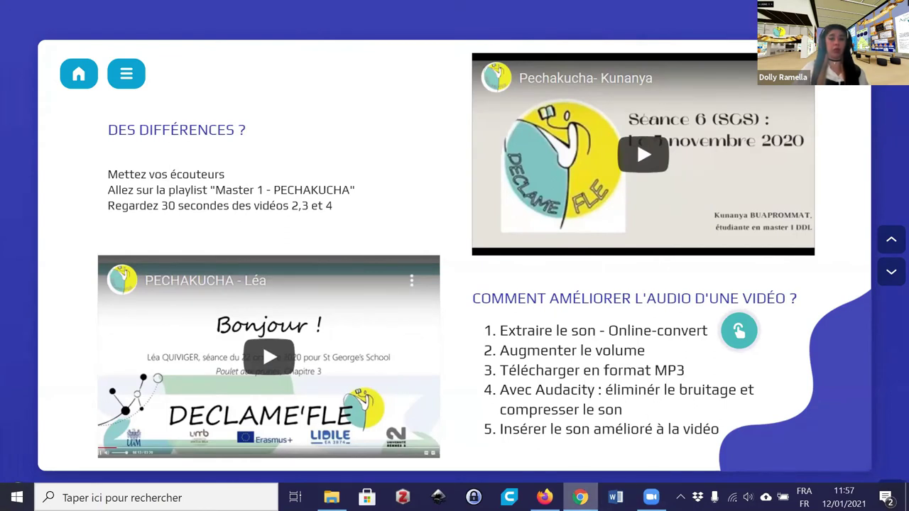
{"action": "mouse_move", "coordinate": [545, 497]}
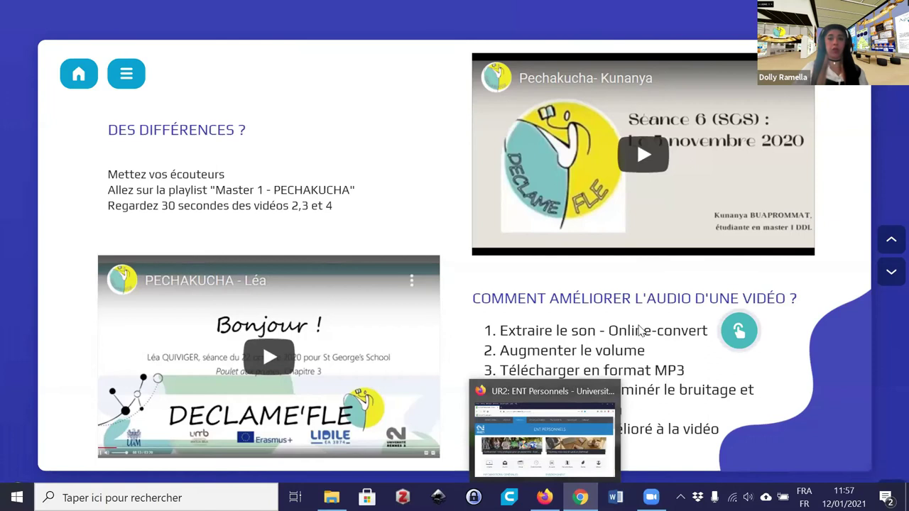